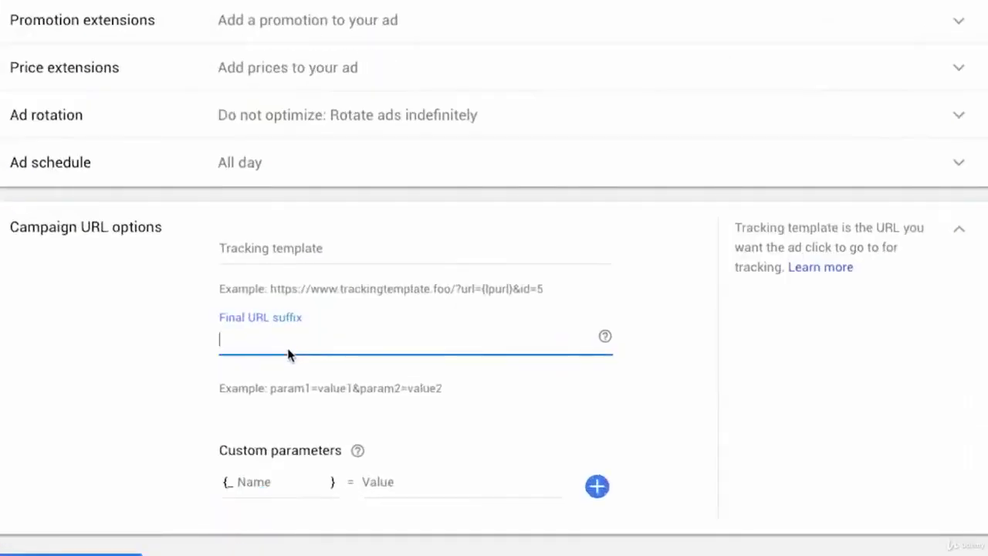
left_click(177, 363)
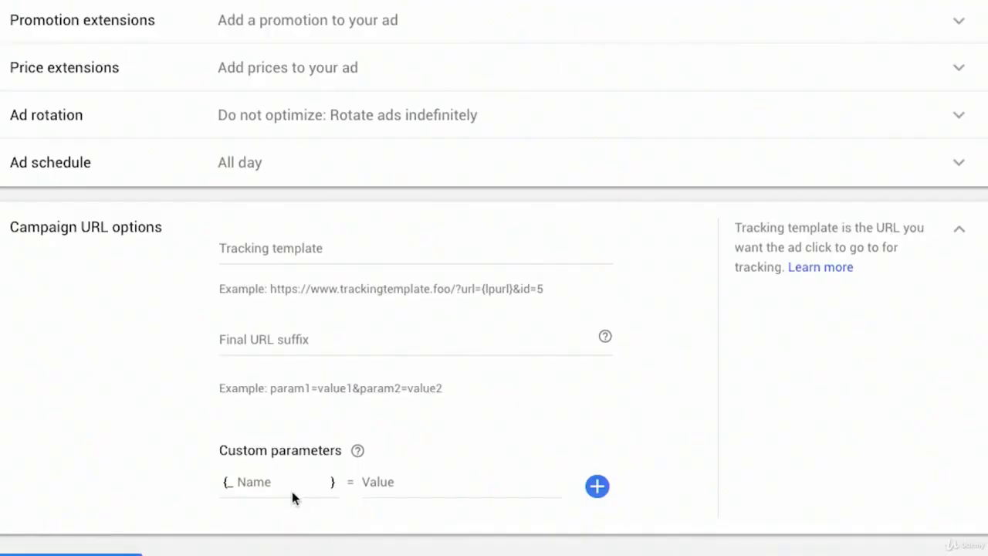
Name the custom parameter Color and replace its garbled value with Orange
left_click(271, 493)
type("Color")
key("Tab")
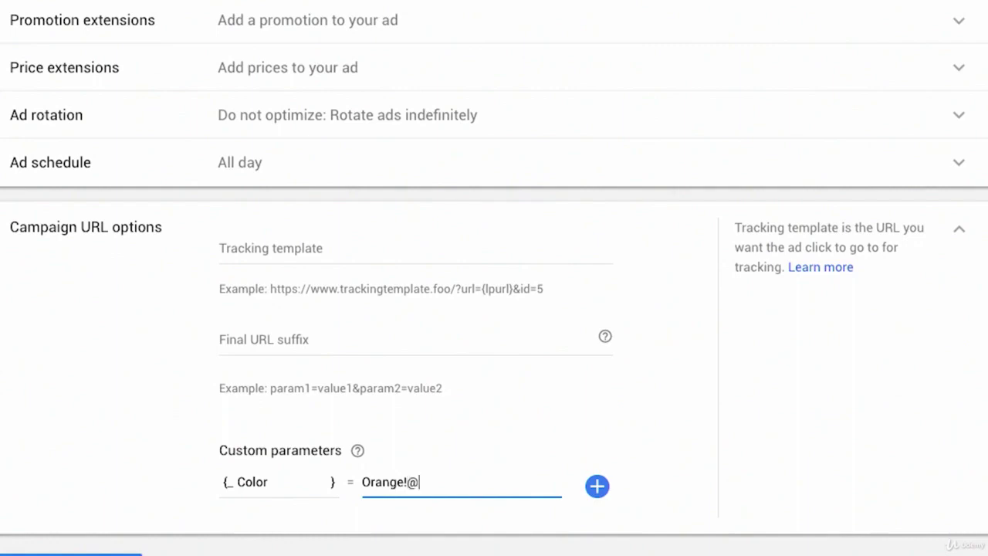
key("ctrl+a")
type("Ora")
left_click(281, 233)
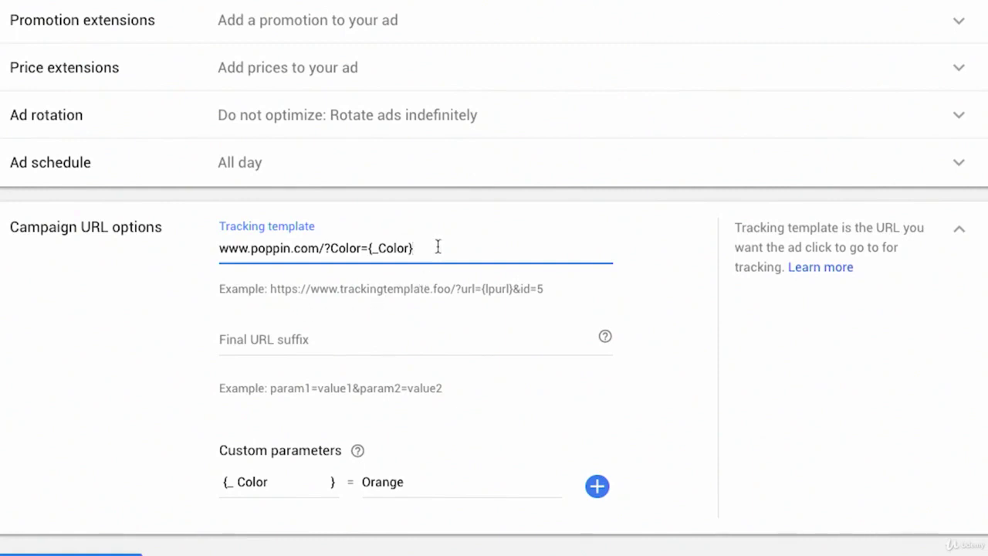
left_click_drag(437, 247, 205, 226)
key("BackSpace")
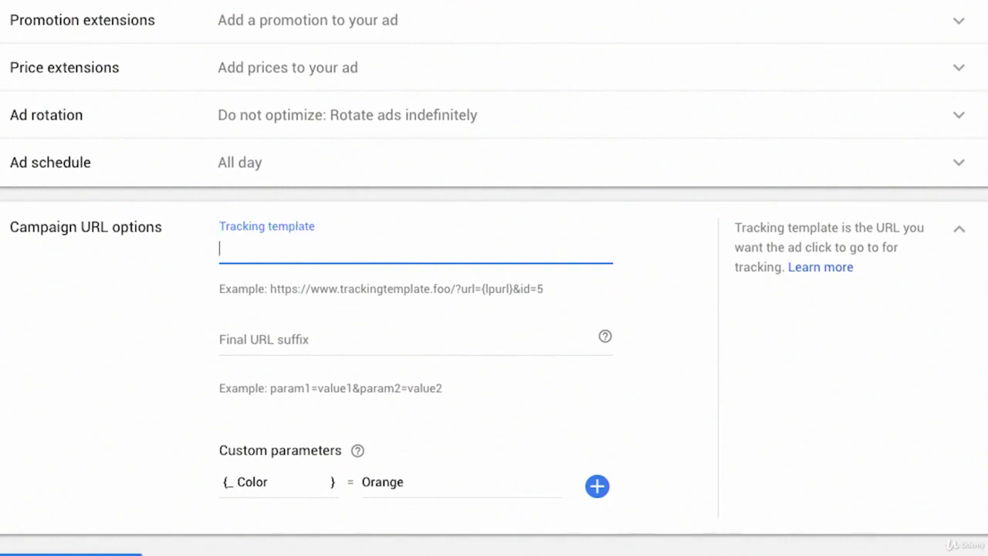
Delete Orange from the Color parameter's value and select the Color name
left_click(372, 483)
double_click(373, 483)
key("BackSpace")
double_click(301, 485)
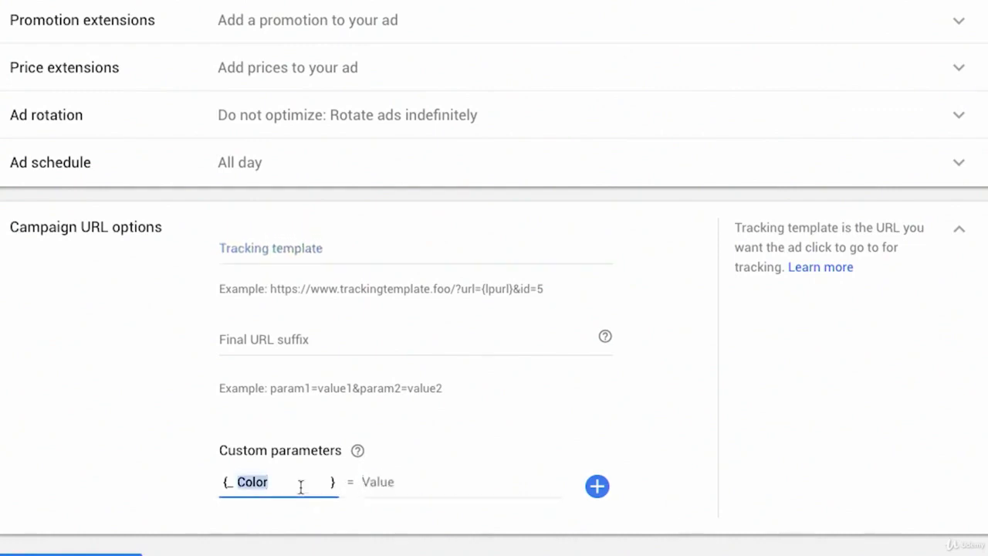